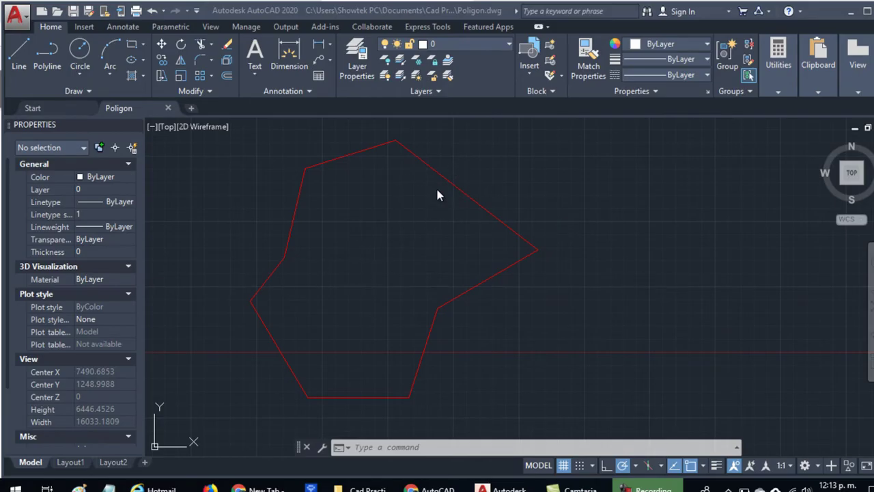
Step: Select the red polygon and check in Properties that it is Red and Closed
{"action": "left_click", "coordinate": [428, 166]}
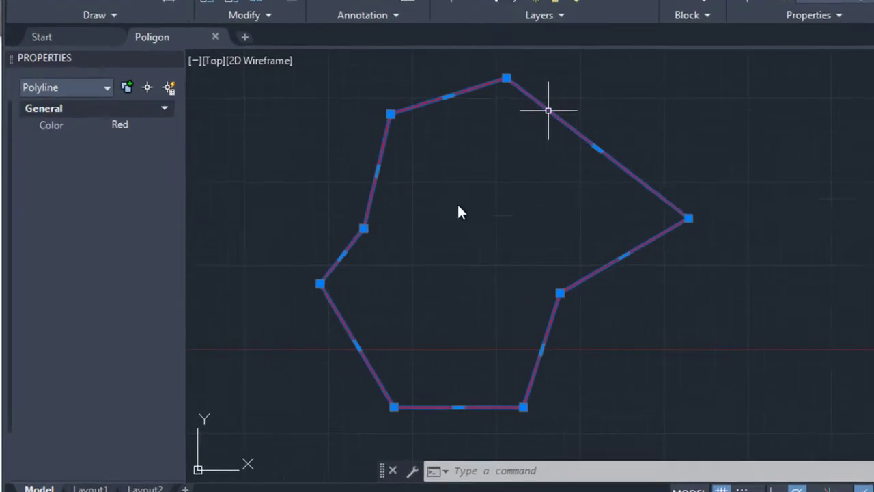
{"action": "scroll", "coordinate": [160, 273], "scroll_direction": "down", "scroll_amount": 3}
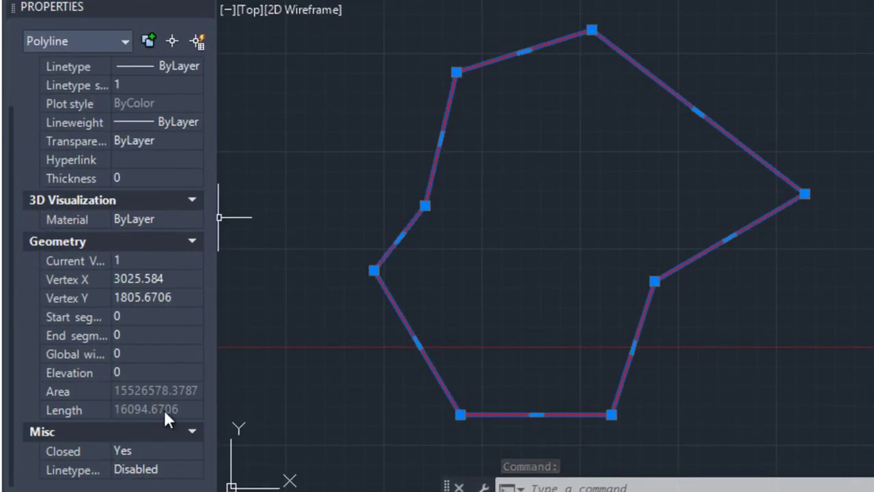
{"action": "scroll", "coordinate": [58, 283], "scroll_direction": "up", "scroll_amount": 3}
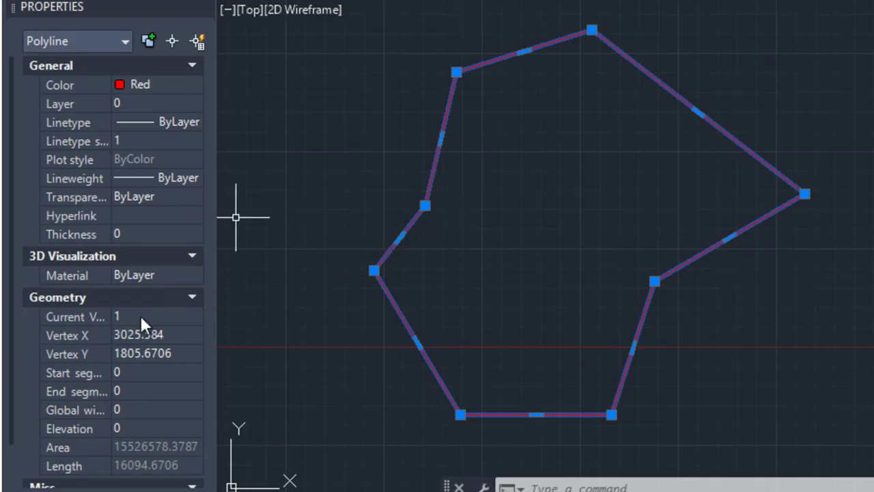
Step: Cycle the Current Vertex through all eight polygon vertices and back to vertex 2
{"action": "left_click", "coordinate": [160, 317]}
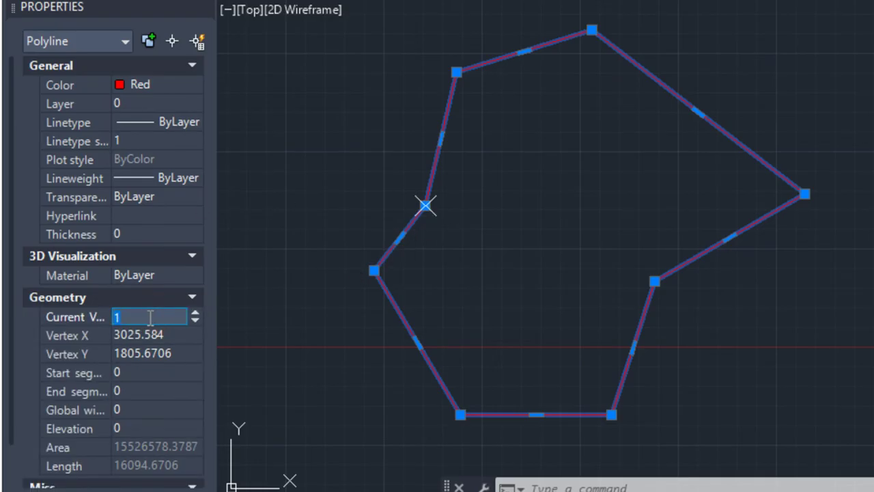
{"action": "left_click", "coordinate": [194, 313]}
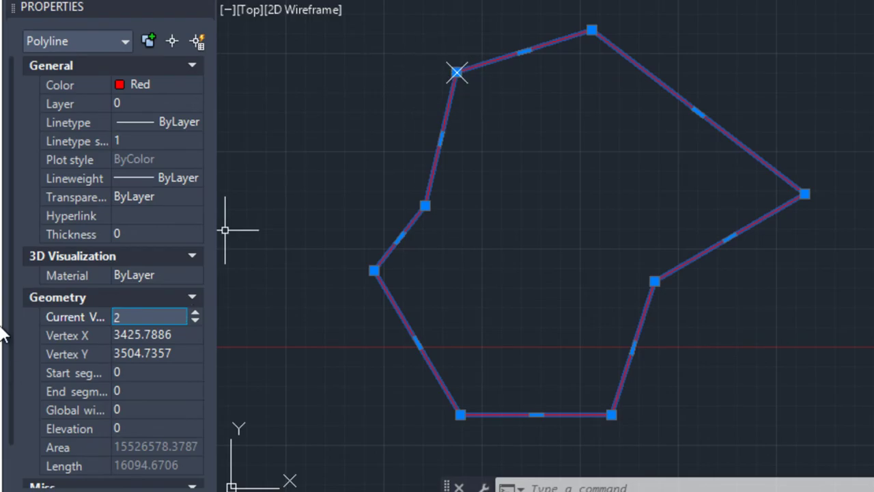
{"action": "left_click", "coordinate": [194, 313]}
{"action": "left_click", "coordinate": [194, 313]}
{"action": "left_click", "coordinate": [194, 312]}
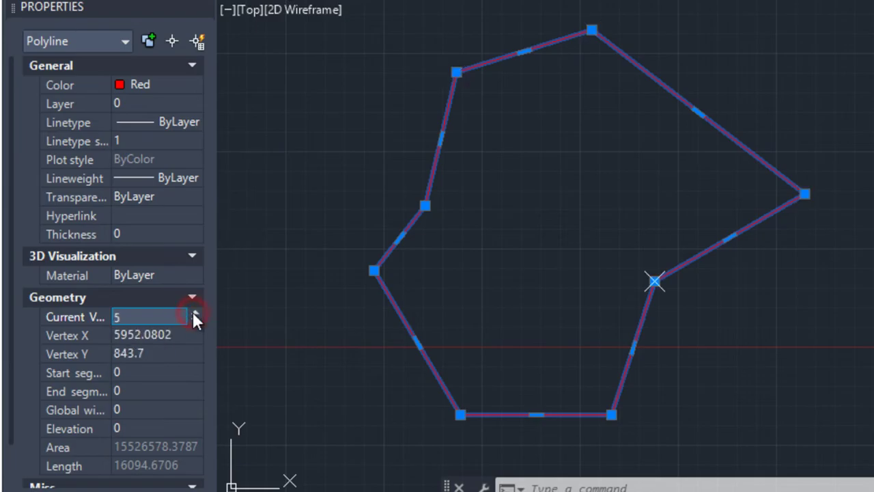
{"action": "left_click", "coordinate": [194, 313]}
{"action": "left_click", "coordinate": [194, 312]}
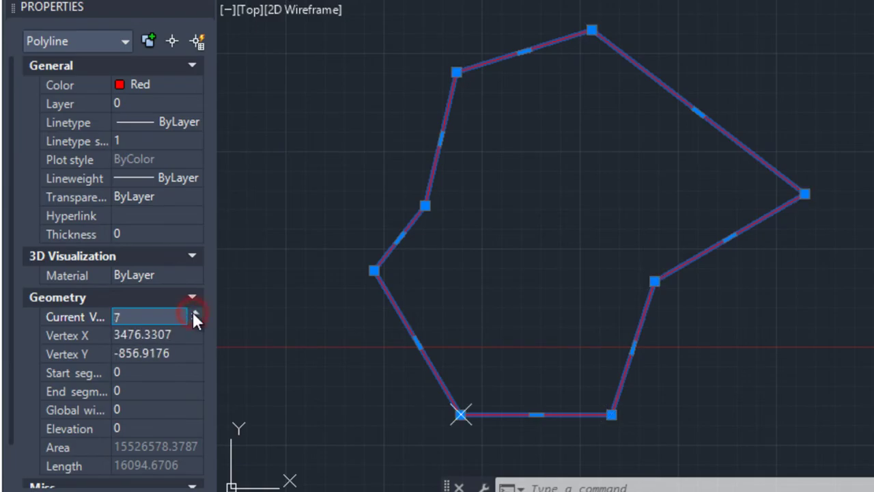
{"action": "left_click", "coordinate": [194, 313]}
{"action": "left_click", "coordinate": [194, 313]}
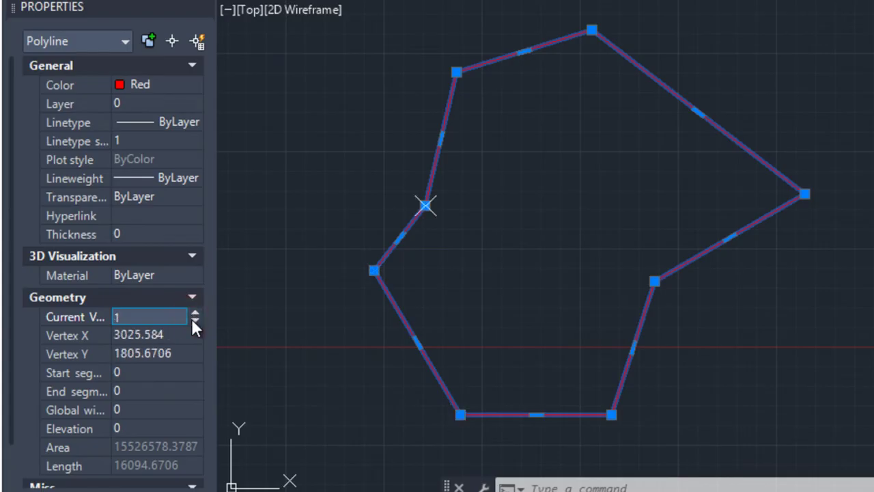
{"action": "left_click", "coordinate": [191, 318]}
{"action": "left_click", "coordinate": [197, 313]}
{"action": "left_click", "coordinate": [196, 313]}
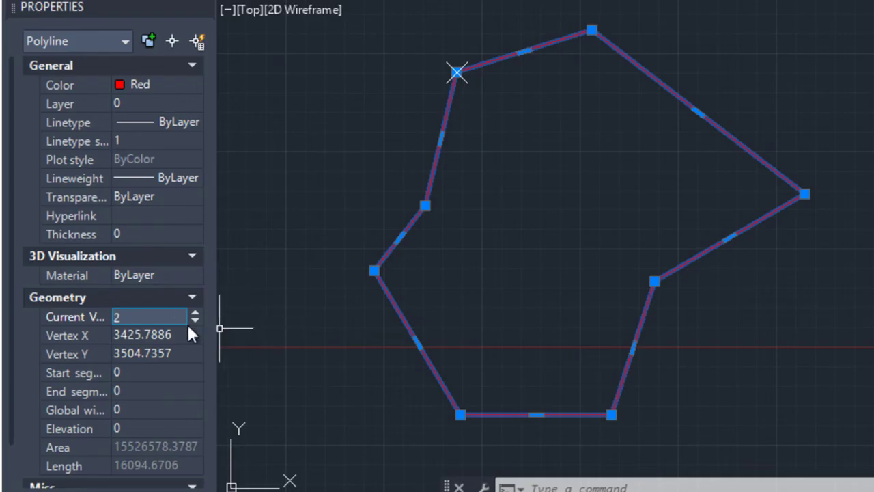
Step: Advance to vertex 6 (X 5402.3153, Y -856.9176) and select its Vertex X field
{"action": "left_click", "coordinate": [194, 311]}
{"action": "left_click", "coordinate": [194, 311]}
{"action": "left_click", "coordinate": [194, 312]}
{"action": "left_click", "coordinate": [194, 311]}
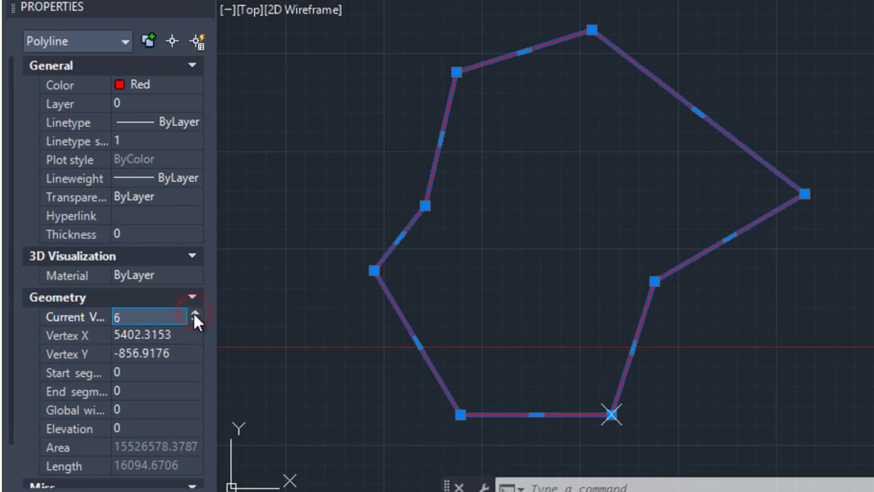
{"action": "left_click", "coordinate": [130, 331]}
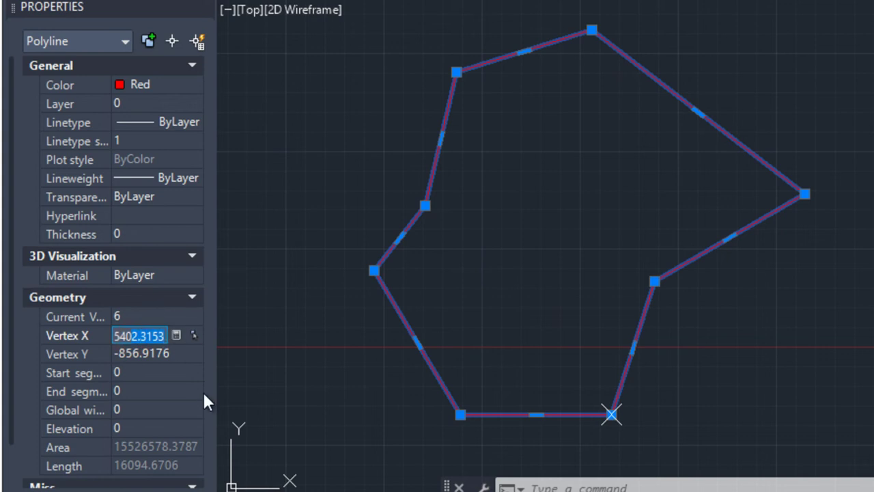
Step: Set vertex 6 to X 5400 and Y -850
{"action": "type", "text": "5400"}
{"action": "left_click", "coordinate": [174, 353]}
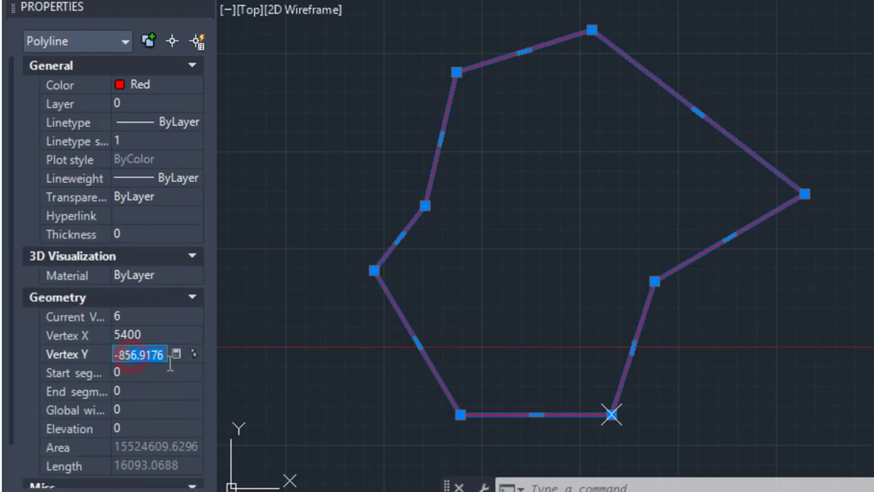
{"action": "type", "text": "-850"}
{"action": "key", "text": "Tab"}
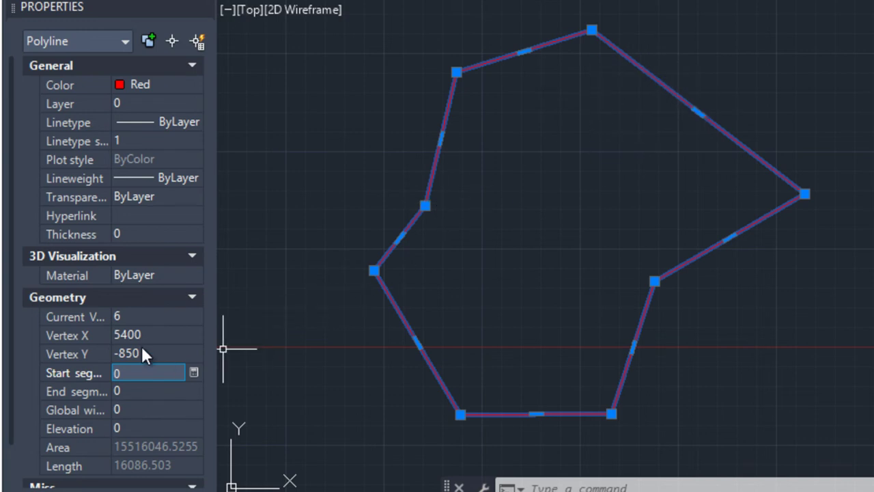
Step: Step the Current Vertex around to vertex 4, the right corner (X 7865.5584, Y 1955.5881)
{"action": "left_click", "coordinate": [168, 316]}
{"action": "left_click", "coordinate": [200, 312]}
{"action": "left_click", "coordinate": [200, 313]}
{"action": "left_click", "coordinate": [200, 313]}
{"action": "left_click", "coordinate": [200, 313]}
{"action": "left_click", "coordinate": [200, 313]}
{"action": "left_click", "coordinate": [201, 313]}
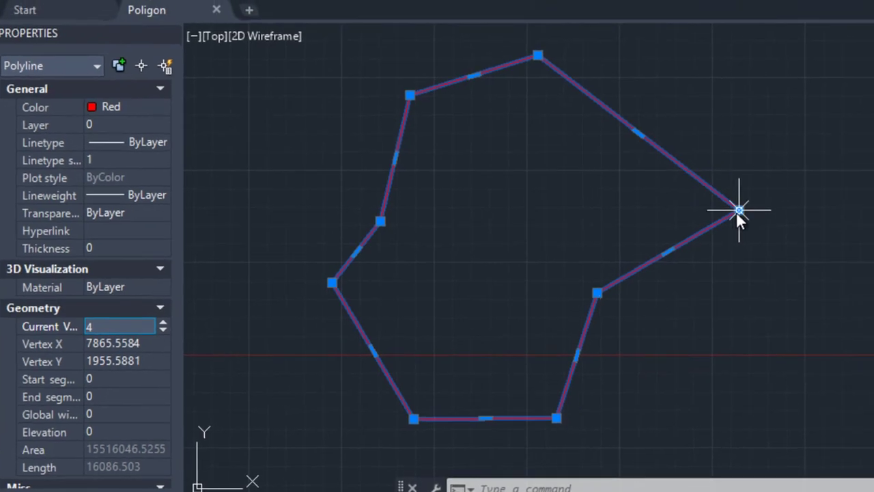
{"action": "mouse_move", "coordinate": [592, 30]}
{"action": "mouse_move", "coordinate": [538, 55]}
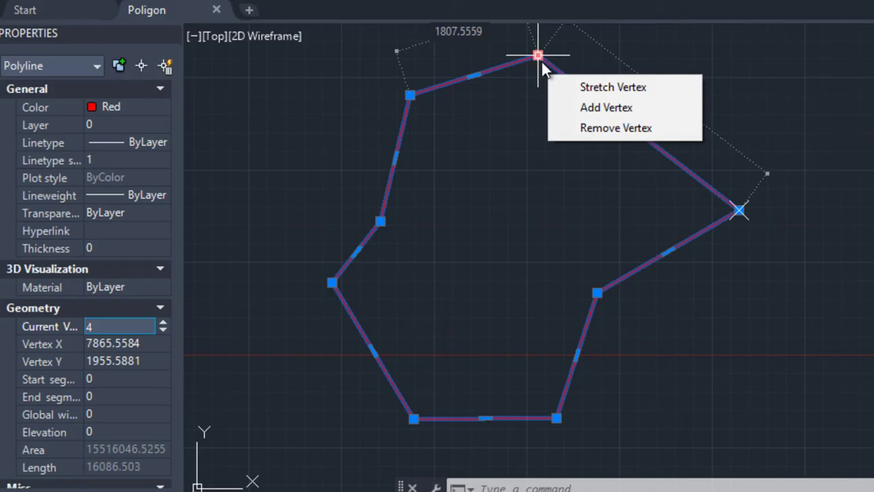
Step: Add a vertex after the top corner, placed outside the top-right edge
{"action": "left_click", "coordinate": [596, 110]}
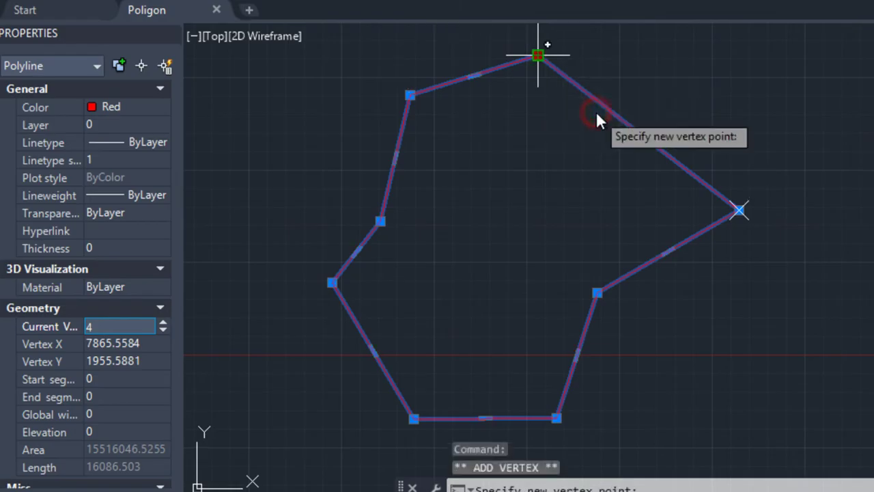
{"action": "left_click", "coordinate": [676, 71]}
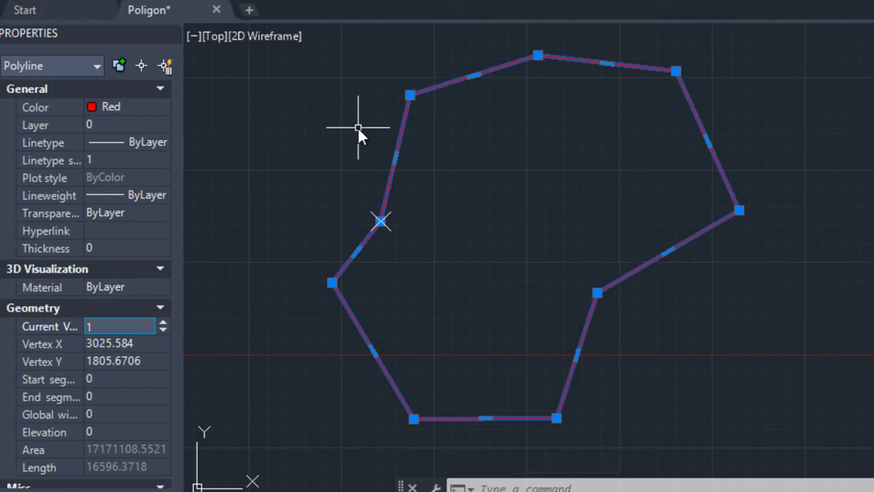
Step: Leave the new top-right vertex in place and step through all nine vertices to vertex 2
{"action": "left_click", "coordinate": [677, 70]}
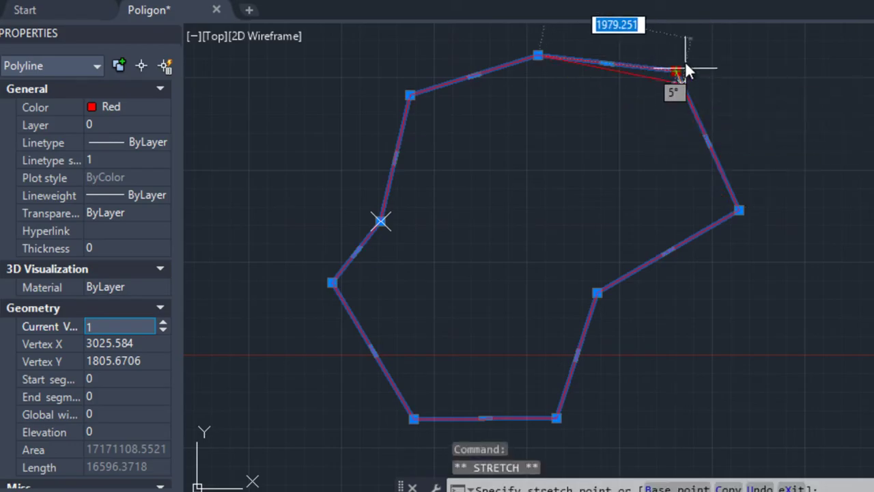
{"action": "key", "text": "Escape"}
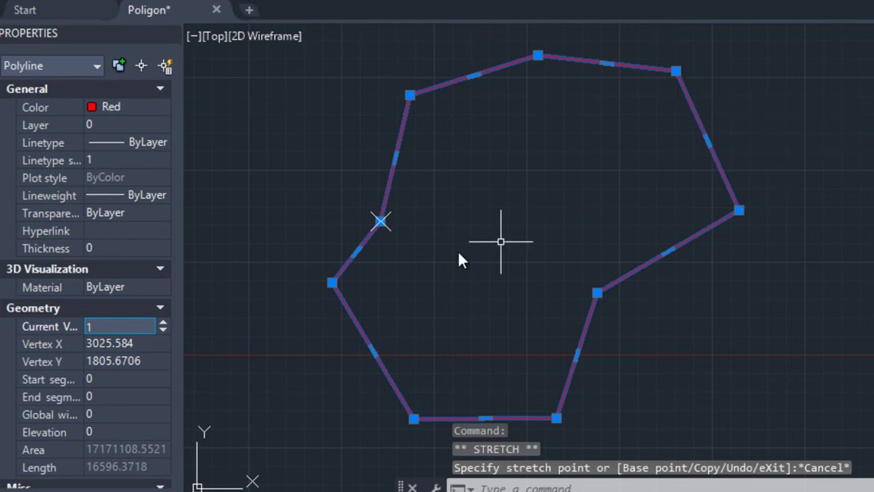
{"action": "left_click", "coordinate": [165, 318]}
{"action": "left_click", "coordinate": [165, 319]}
{"action": "left_click", "coordinate": [165, 318]}
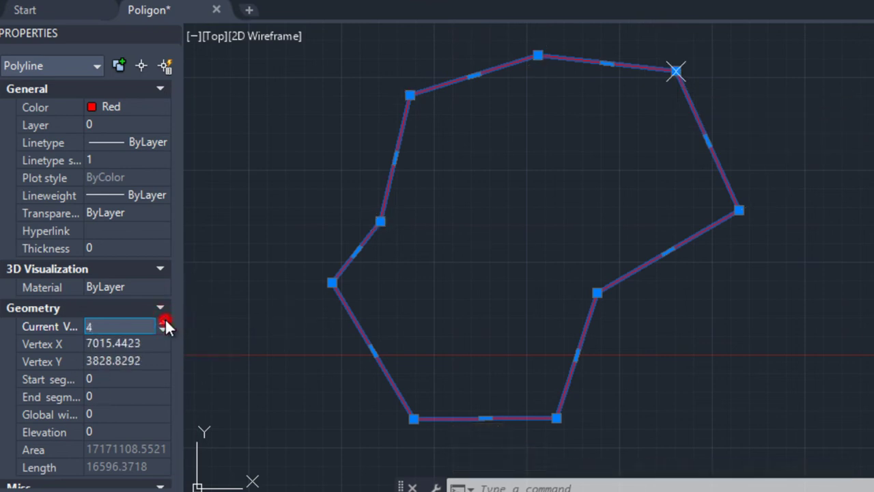
{"action": "left_click", "coordinate": [165, 319]}
{"action": "left_click", "coordinate": [166, 320]}
{"action": "left_click", "coordinate": [165, 319]}
{"action": "left_click", "coordinate": [166, 322]}
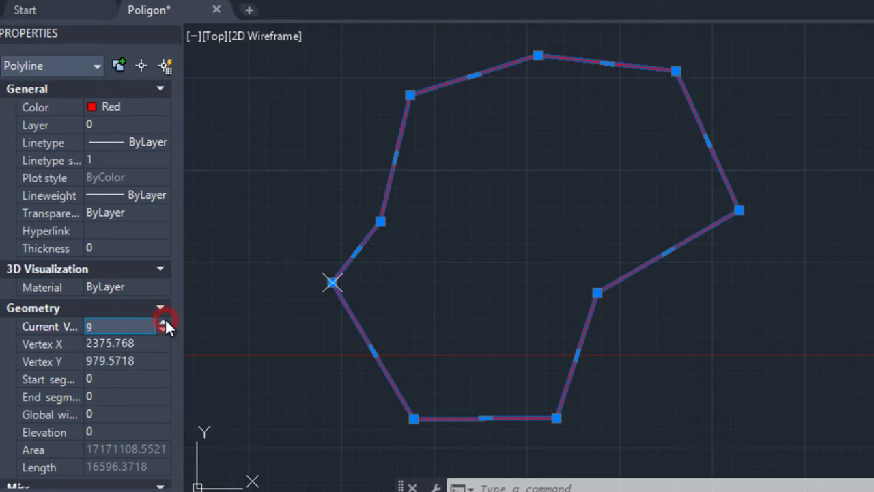
{"action": "left_click", "coordinate": [165, 321]}
{"action": "left_click", "coordinate": [166, 321]}
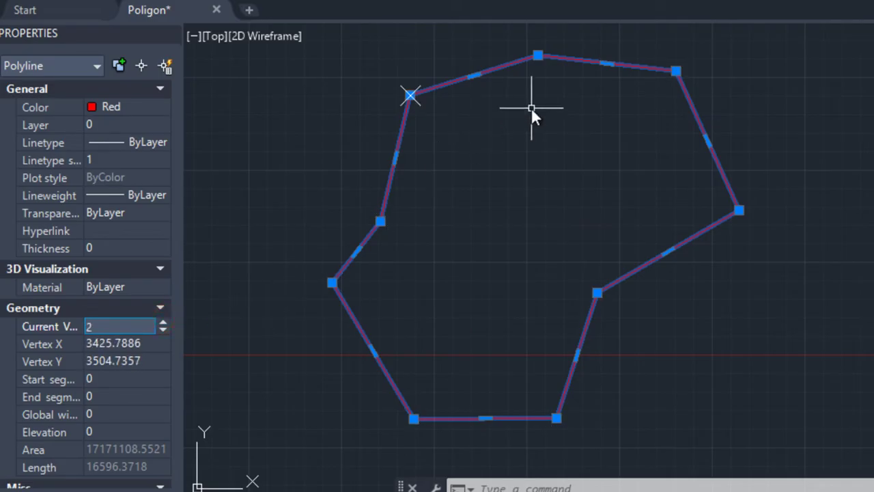
Step: Remove the top-right vertex, then undo the removal and reselect the polygon
{"action": "left_click", "coordinate": [676, 71]}
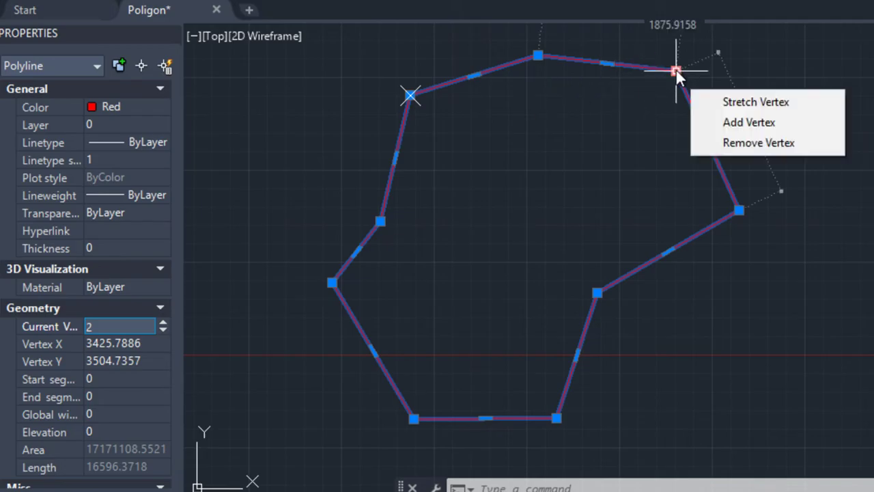
{"action": "left_click", "coordinate": [744, 141]}
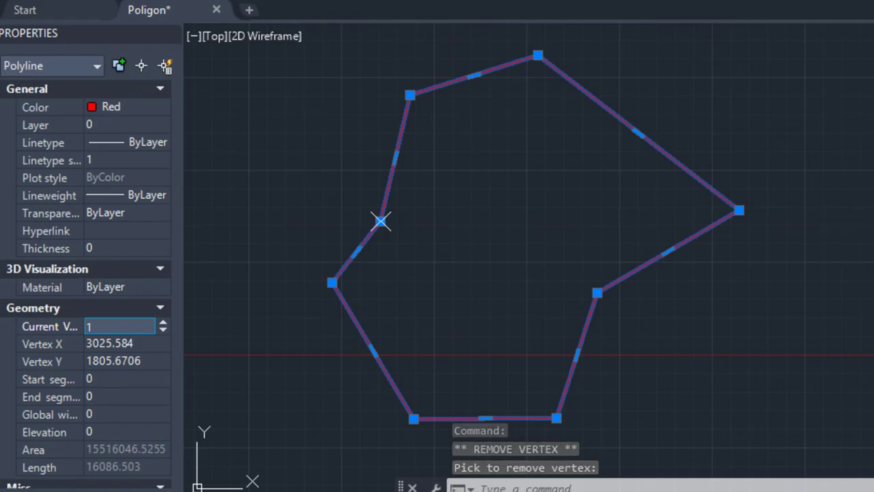
{"action": "key", "text": "Escape"}
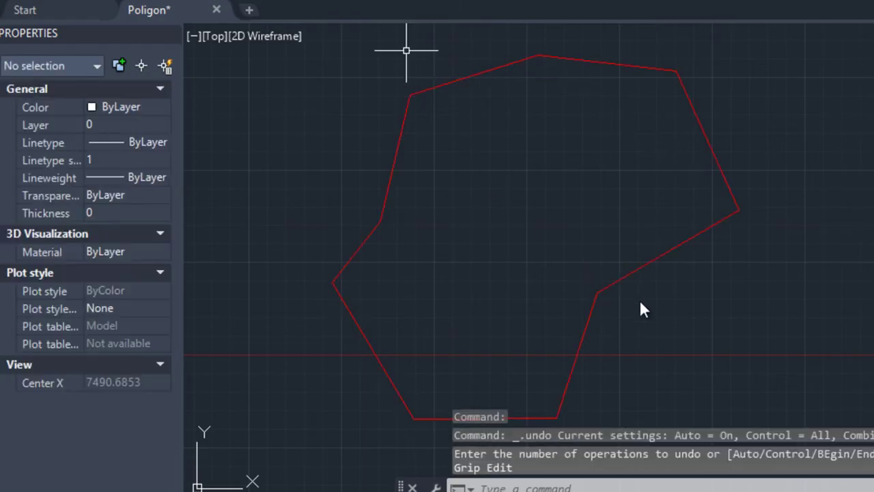
{"action": "left_click", "coordinate": [625, 274]}
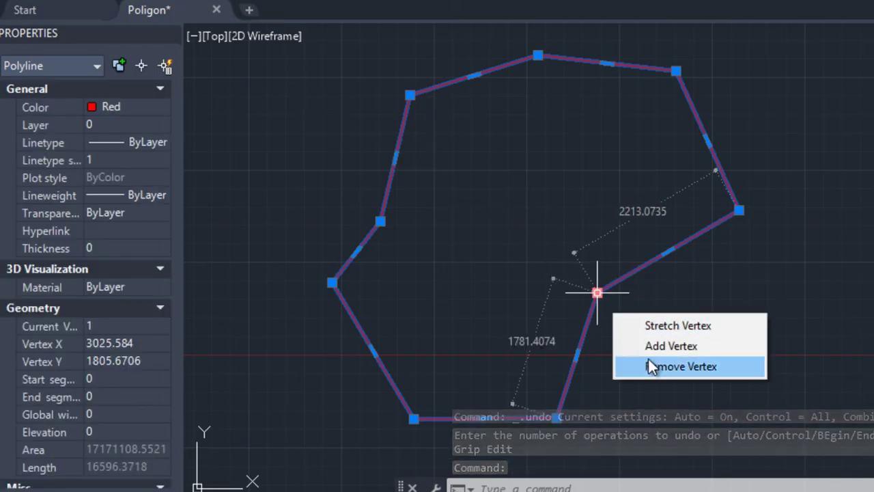
Step: Remove the inward-bent vertex on the polygon's lower right
{"action": "mouse_move", "coordinate": [598, 293]}
{"action": "left_click", "coordinate": [650, 361]}
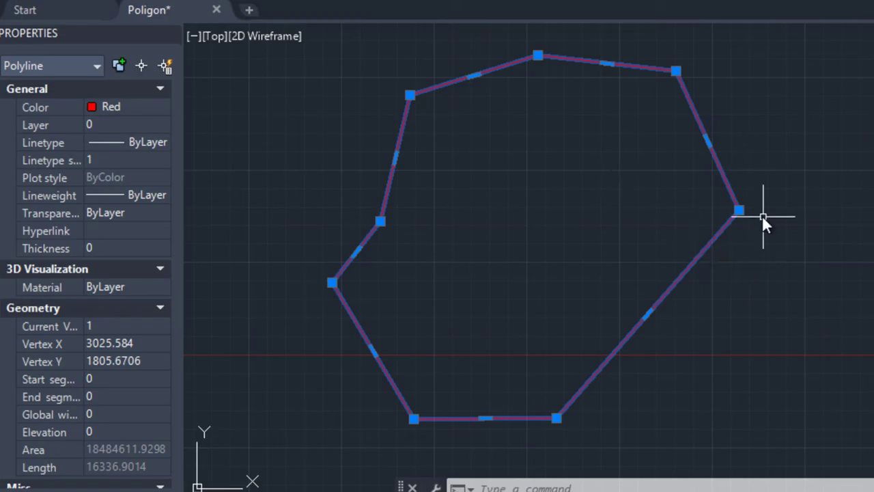
{"action": "mouse_move", "coordinate": [533, 186]}
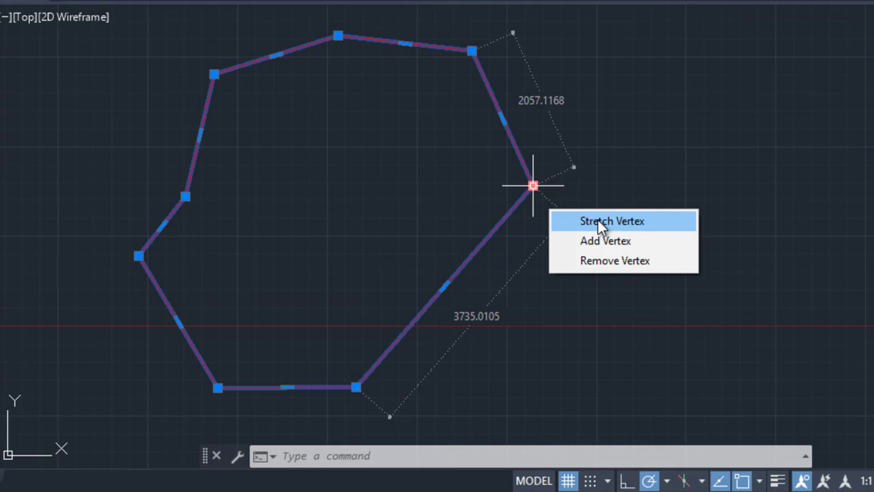
Step: Stretch the right corner vertex further out, then begin stretching it again
{"action": "left_click", "coordinate": [599, 220]}
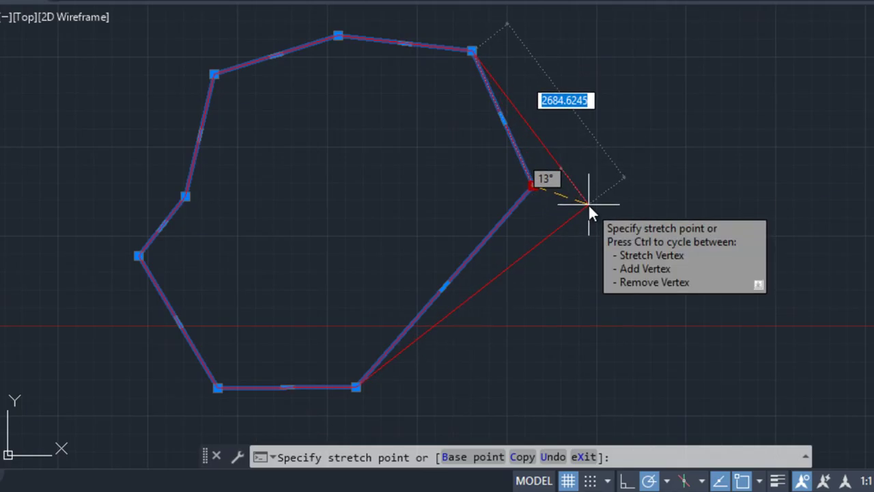
{"action": "left_click", "coordinate": [588, 204]}
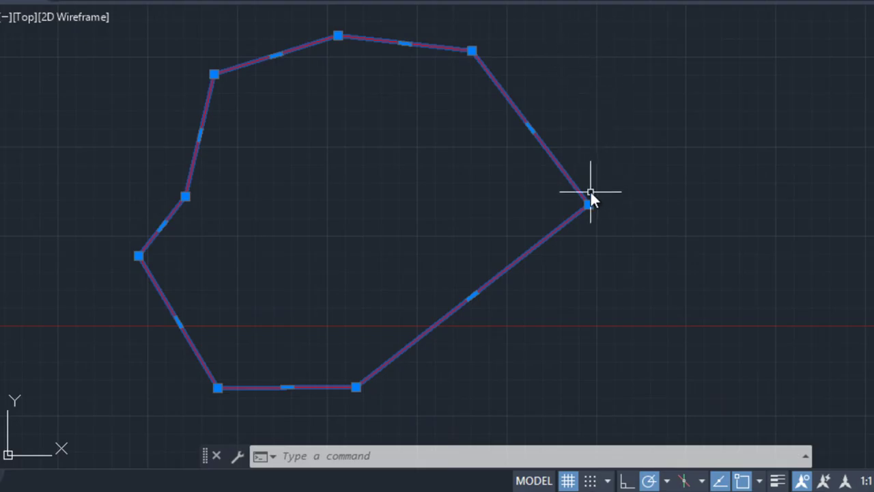
{"action": "mouse_move", "coordinate": [588, 204]}
{"action": "left_click", "coordinate": [646, 233]}
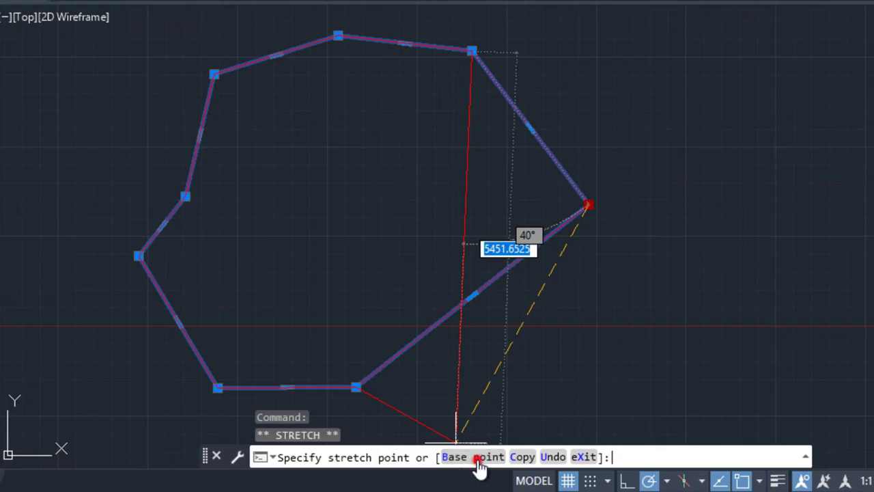
Step: From a base point at the corner's endpoint, stretch it 630 along the upper edge's extension
{"action": "left_click", "coordinate": [478, 462]}
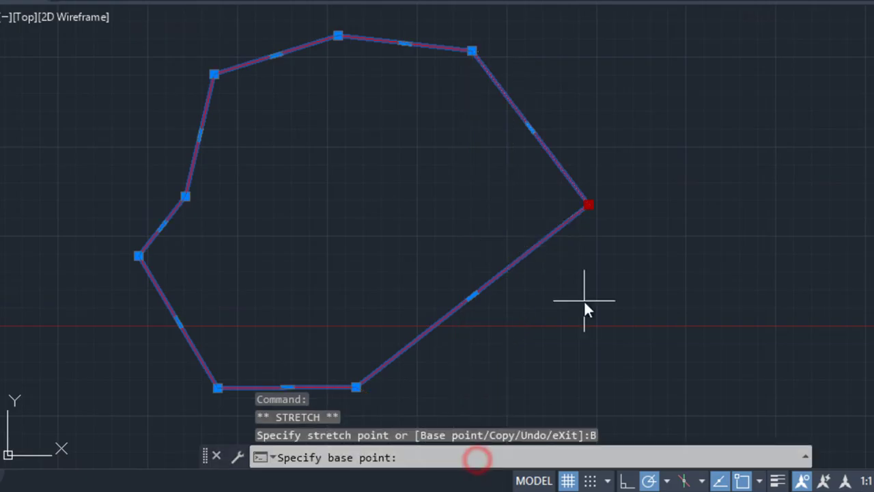
{"action": "left_click", "coordinate": [588, 203]}
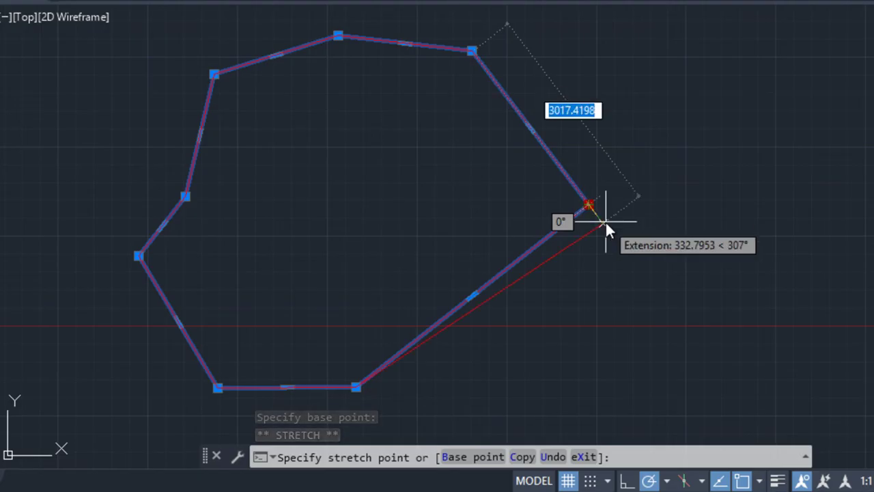
{"action": "type", "text": "ext"}
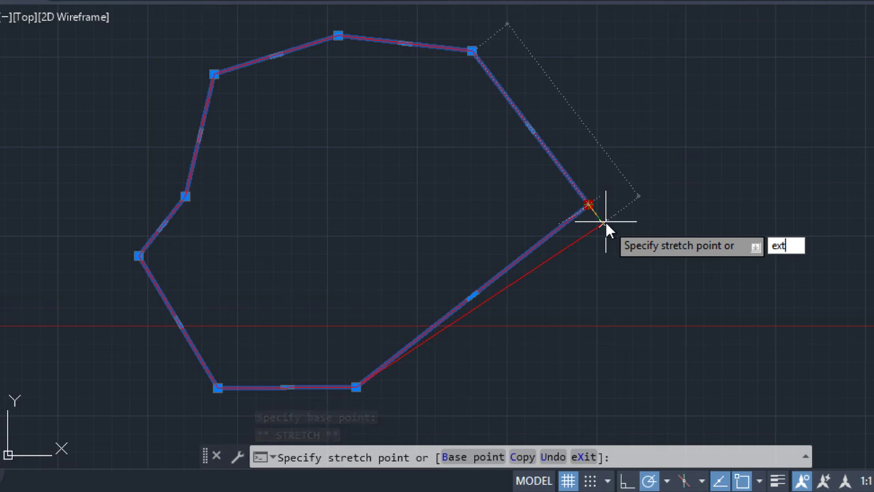
{"action": "key", "text": "Return"}
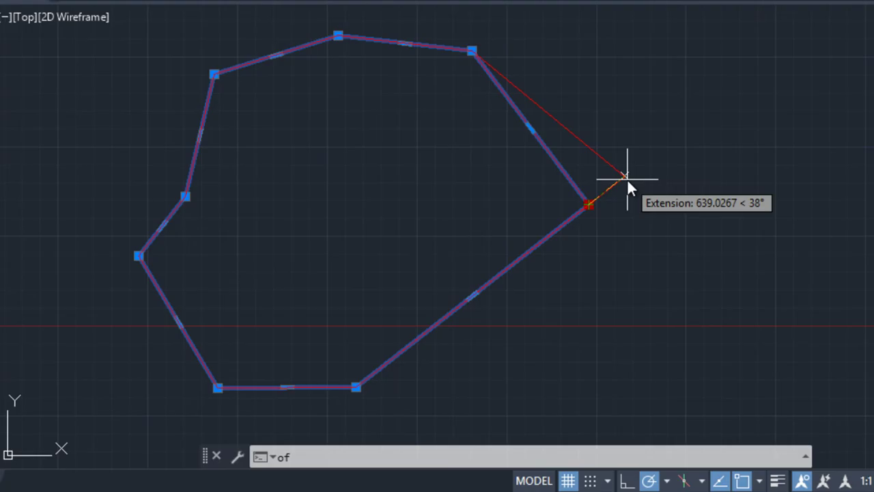
{"action": "type", "text": "6"}
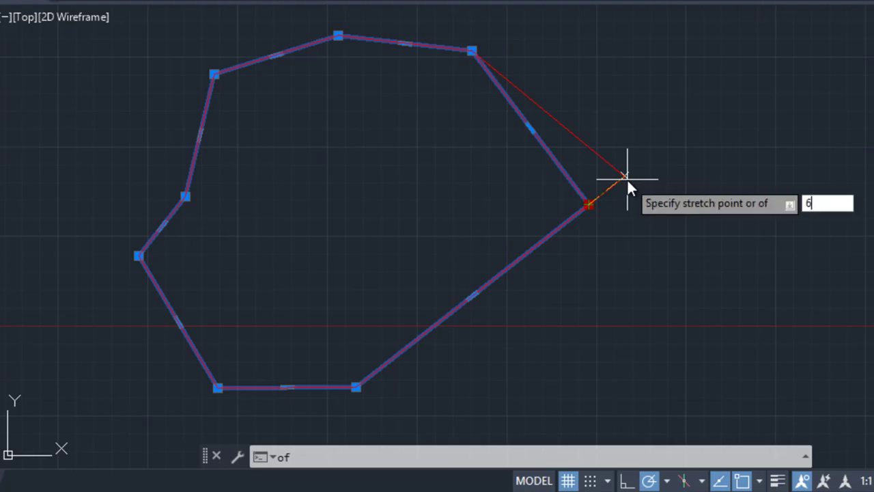
{"action": "type", "text": "30"}
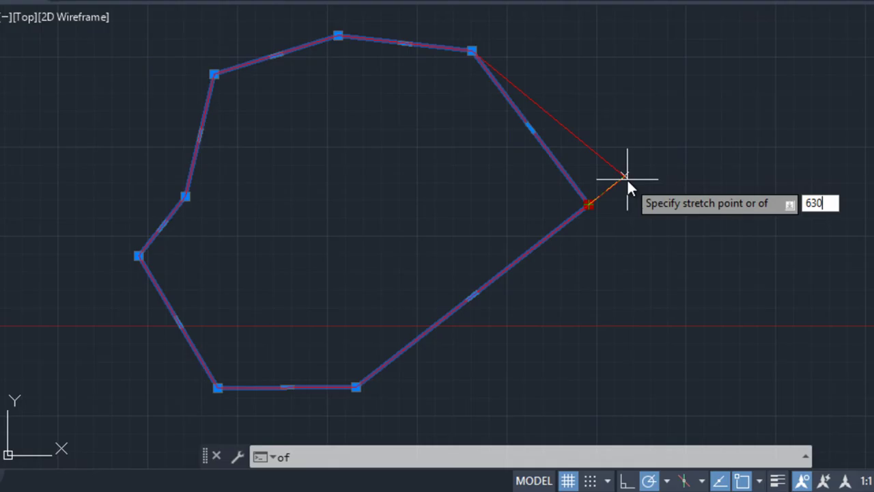
{"action": "key", "text": "Return"}
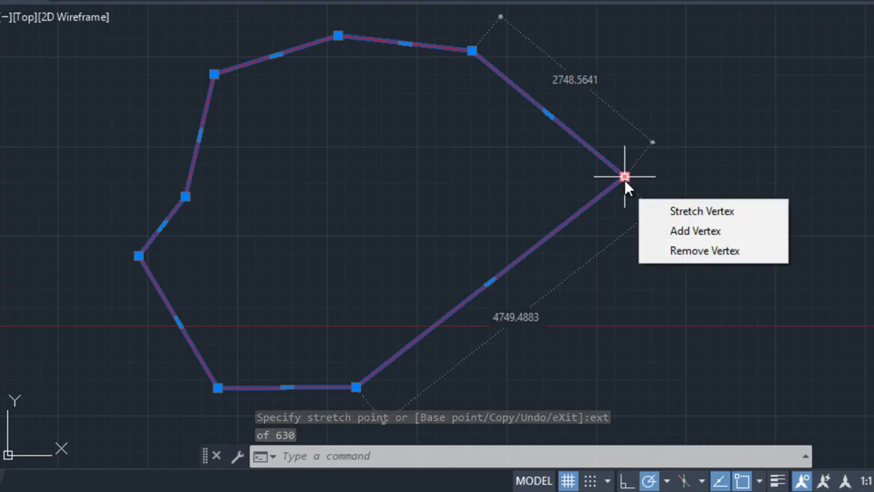
{"action": "mouse_move", "coordinate": [624, 177]}
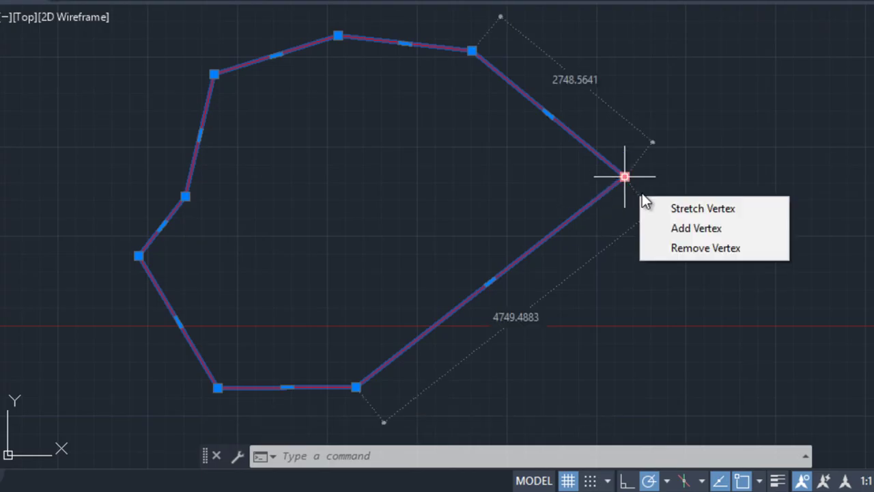
Step: Stretch the right corner so the upper-right edge is 4000 long, then cancel a further move
{"action": "left_click", "coordinate": [675, 212]}
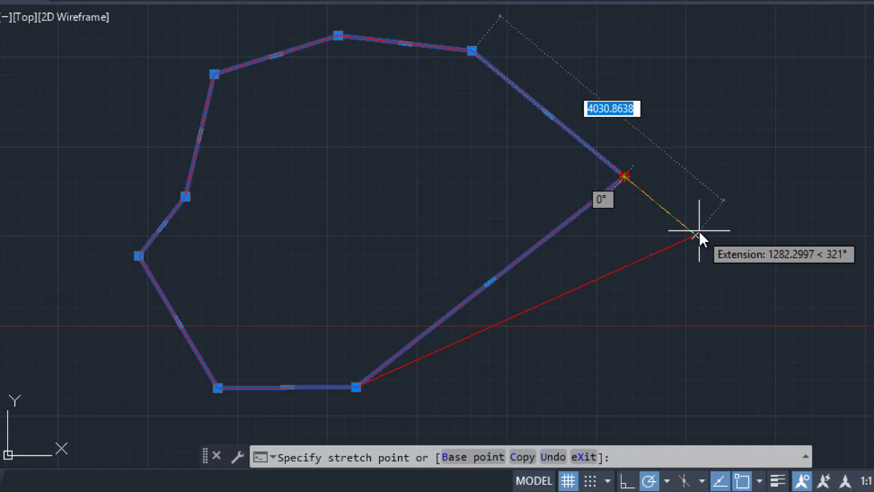
{"action": "type", "text": "4000"}
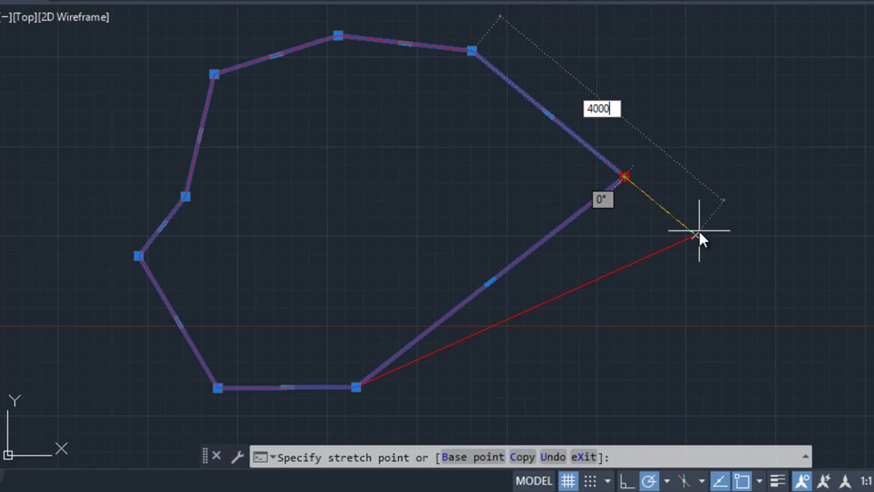
{"action": "key", "text": "Return"}
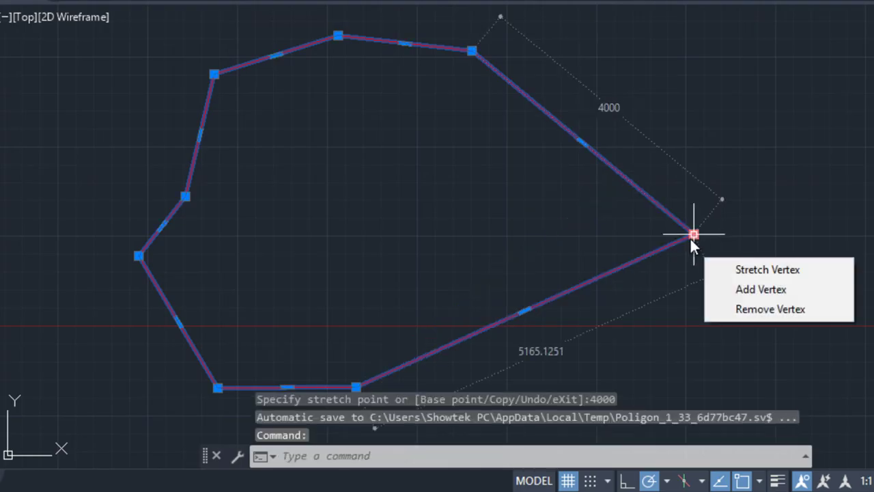
{"action": "mouse_move", "coordinate": [694, 234]}
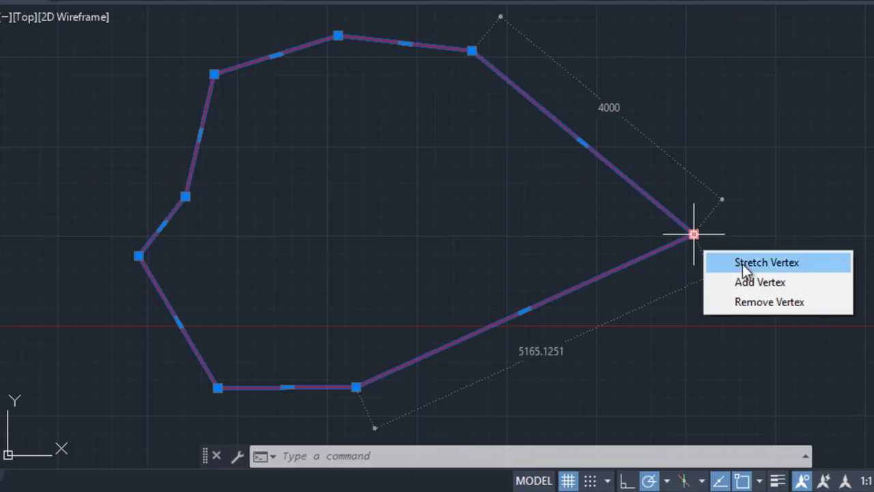
{"action": "left_click", "coordinate": [743, 264]}
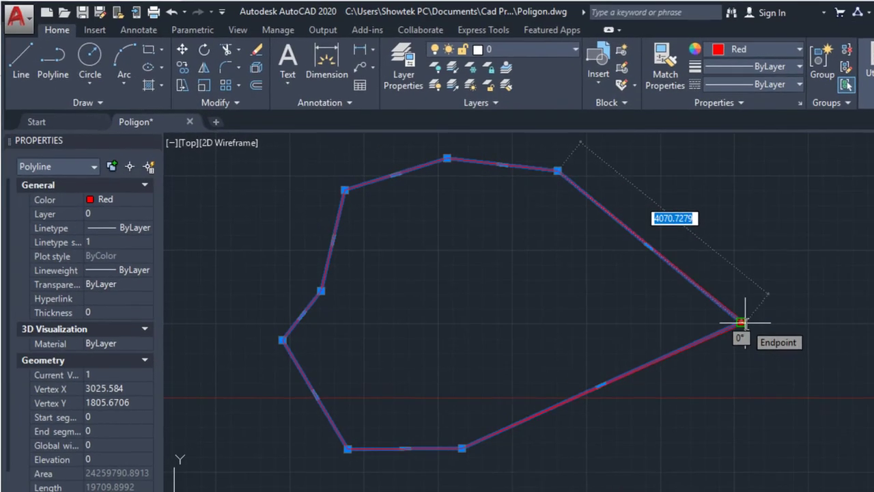
{"action": "key", "text": "Escape"}
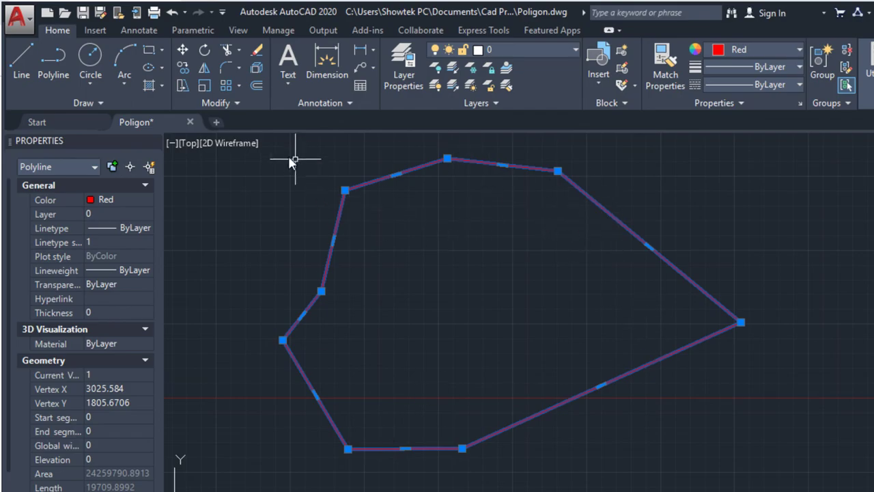
Step: Apply Reverse from the expanded Modify panel to the red polyline
{"action": "left_click", "coordinate": [234, 102]}
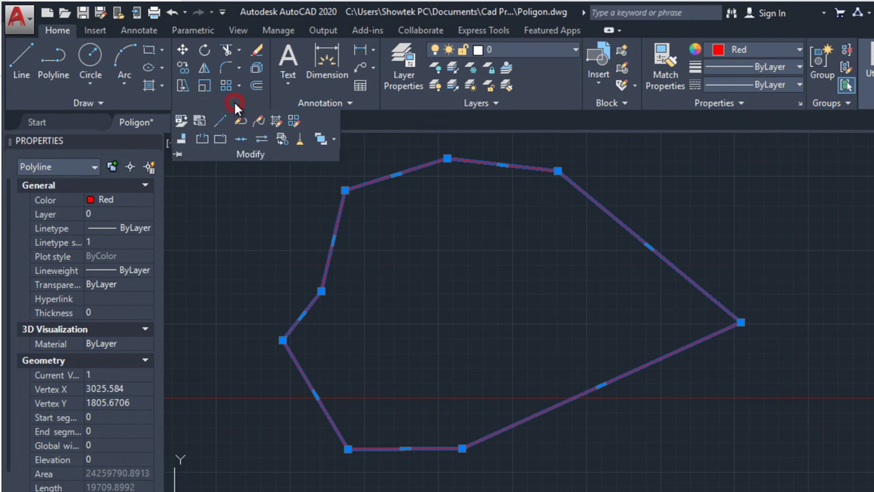
{"action": "left_click", "coordinate": [262, 140]}
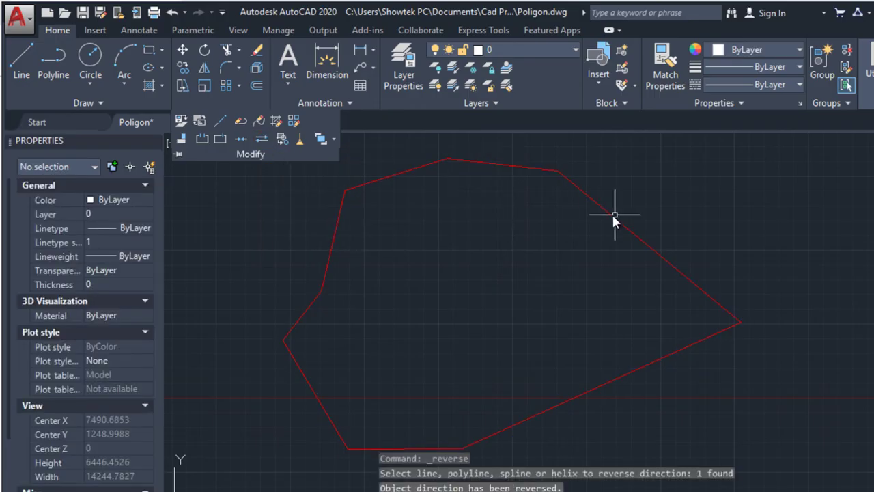
{"action": "left_click", "coordinate": [628, 229]}
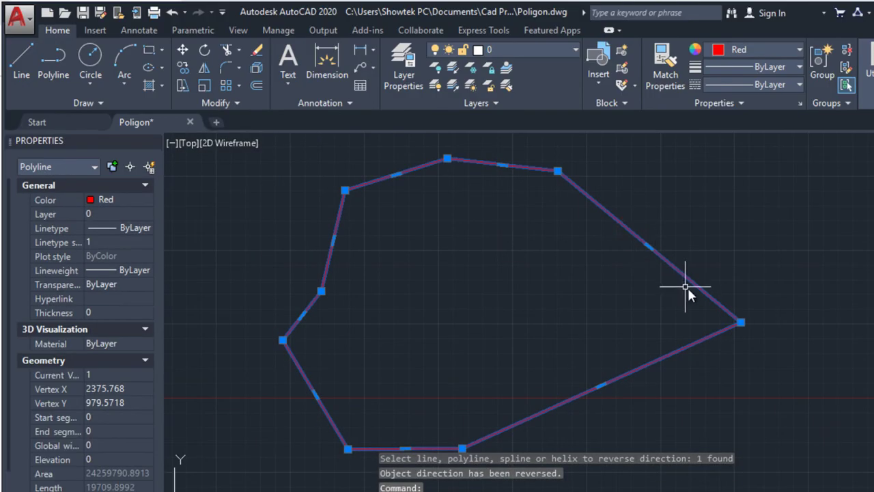
{"action": "mouse_move", "coordinate": [694, 234]}
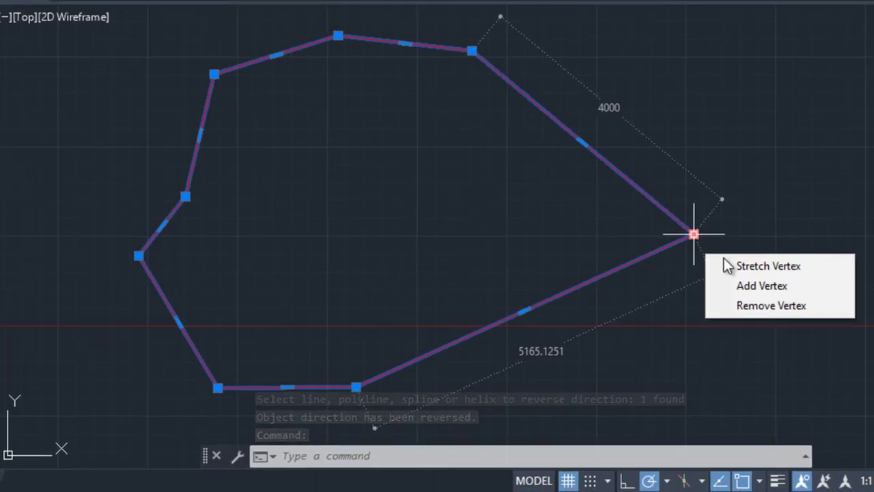
Step: Stretch the polygon's right corner grip 3500 units toward 0°
{"action": "left_click", "coordinate": [725, 262]}
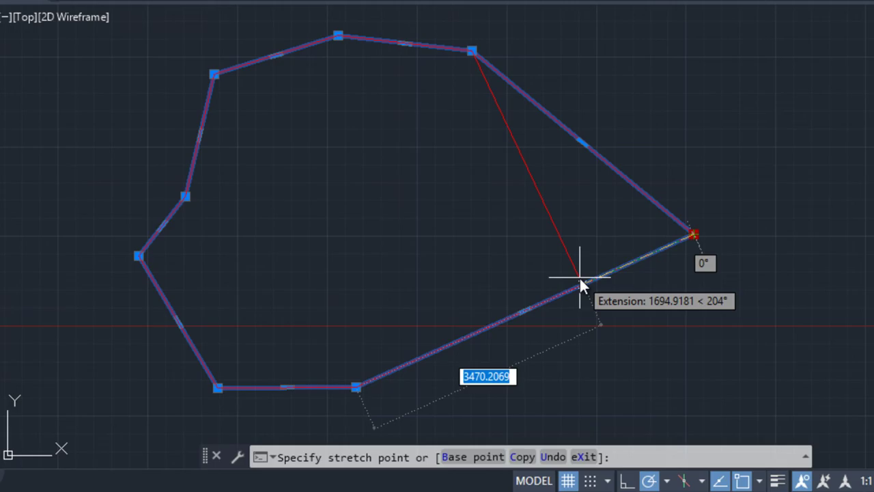
{"action": "type", "text": "3500"}
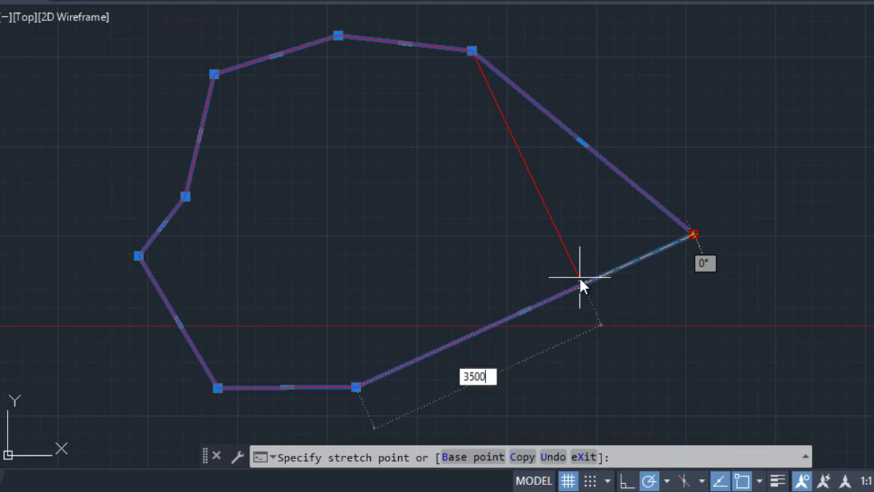
{"action": "key", "text": "Return"}
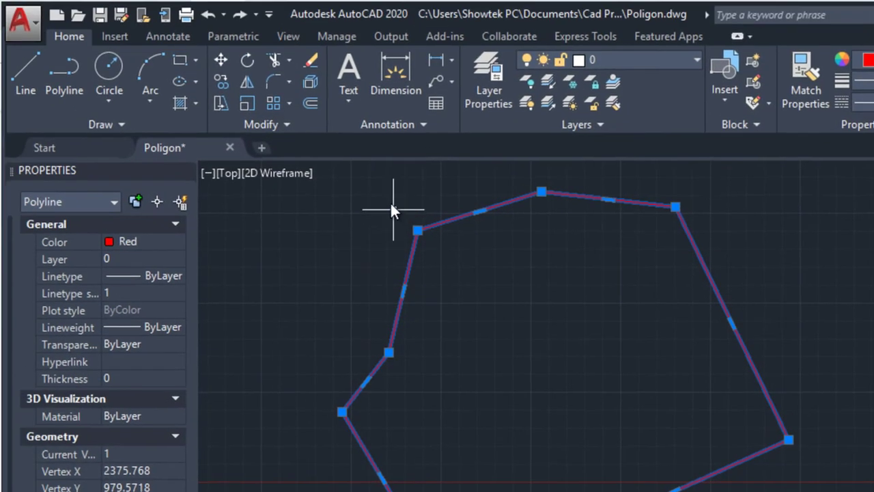
Step: Run Edit Polyline on the red polygon, choosing Open and then Close
{"action": "left_click", "coordinate": [286, 127]}
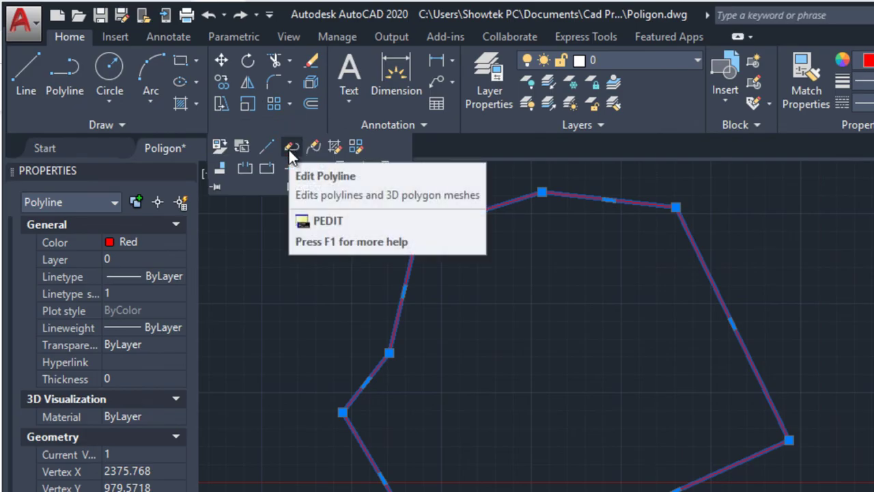
{"action": "left_click", "coordinate": [290, 148]}
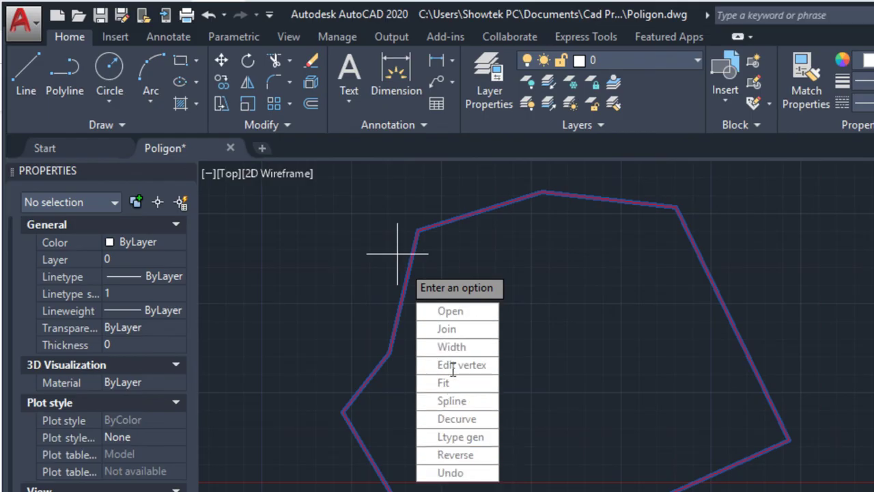
{"action": "left_click", "coordinate": [451, 312]}
{"action": "left_click", "coordinate": [426, 282]}
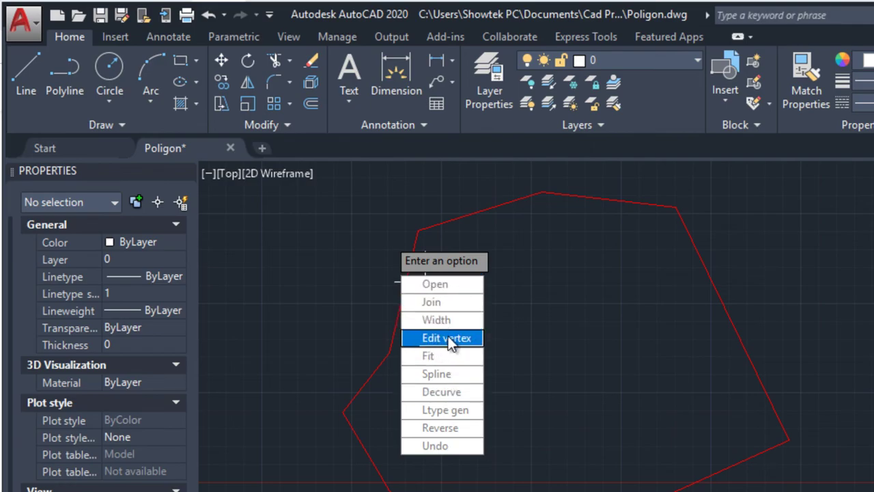
Step: Enter Edit vertex mode and step the marker with Next/Previous to the break corner
{"action": "left_click", "coordinate": [452, 338]}
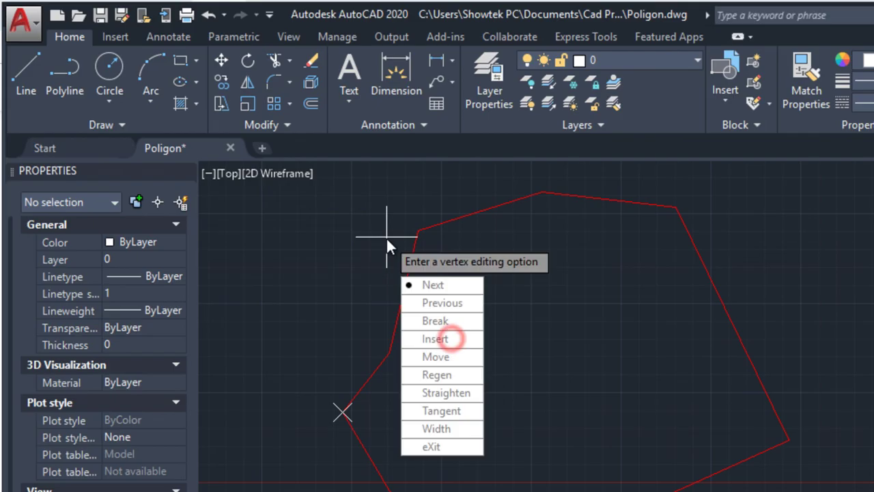
{"action": "left_click", "coordinate": [439, 307]}
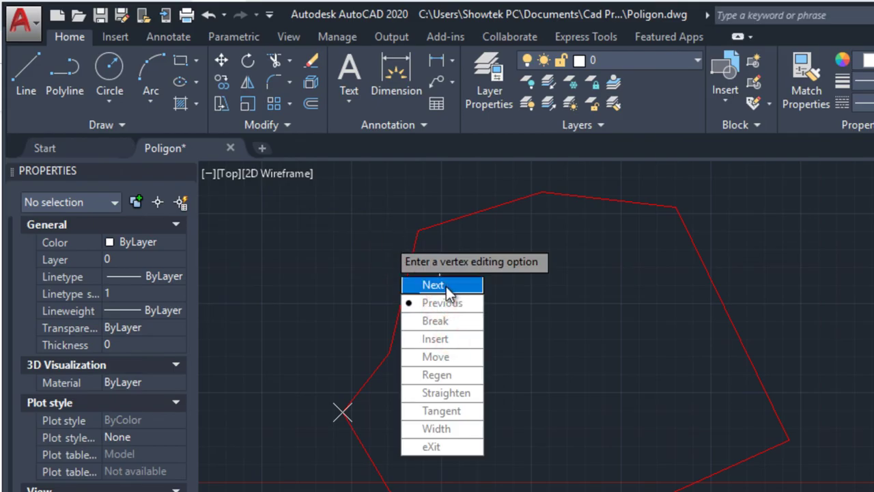
{"action": "left_click", "coordinate": [446, 287]}
{"action": "left_click", "coordinate": [423, 295]}
{"action": "left_click", "coordinate": [437, 286]}
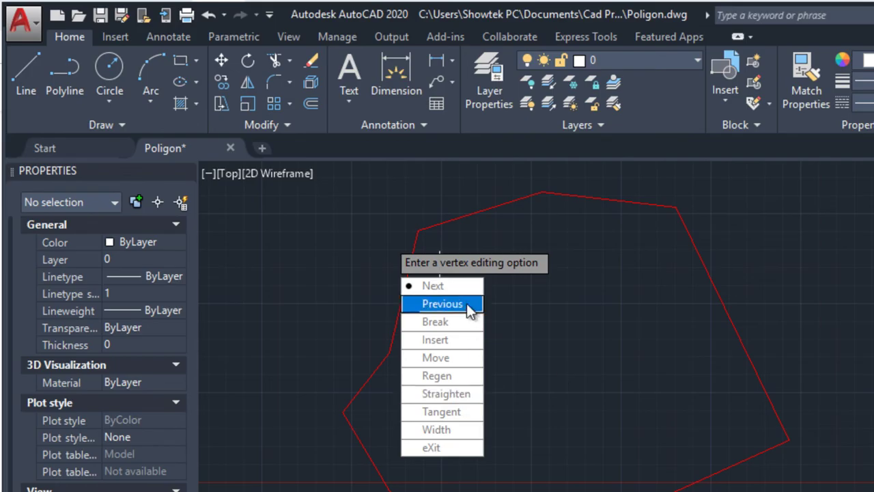
{"action": "left_click", "coordinate": [439, 288]}
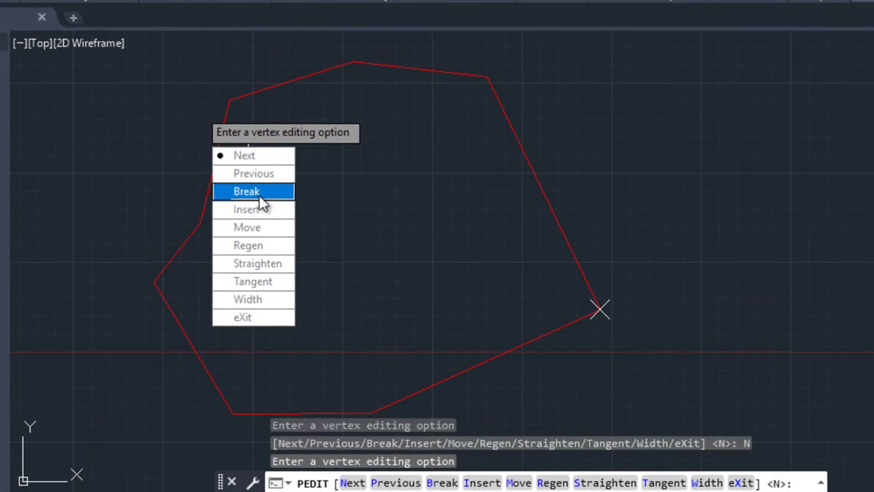
Step: Break the polyline at the marked vertex with Go, exit PEDIT, and check both pieces
{"action": "left_click", "coordinate": [260, 194]}
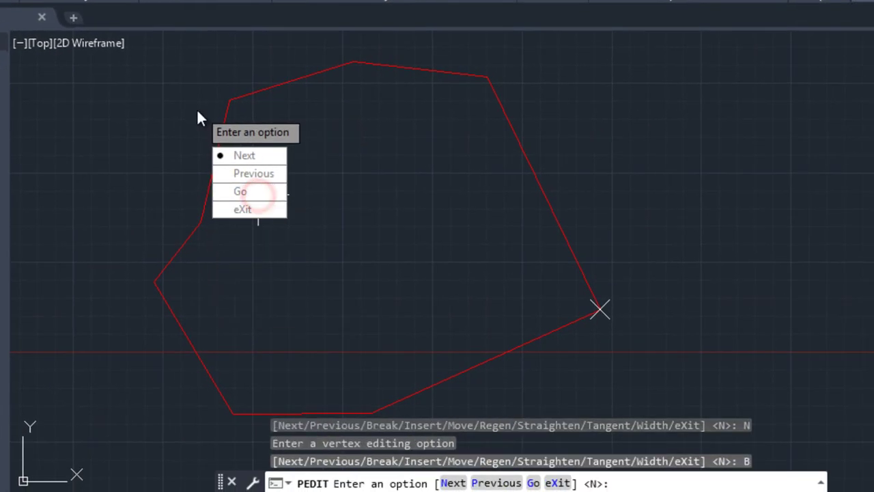
{"action": "left_click", "coordinate": [241, 193]}
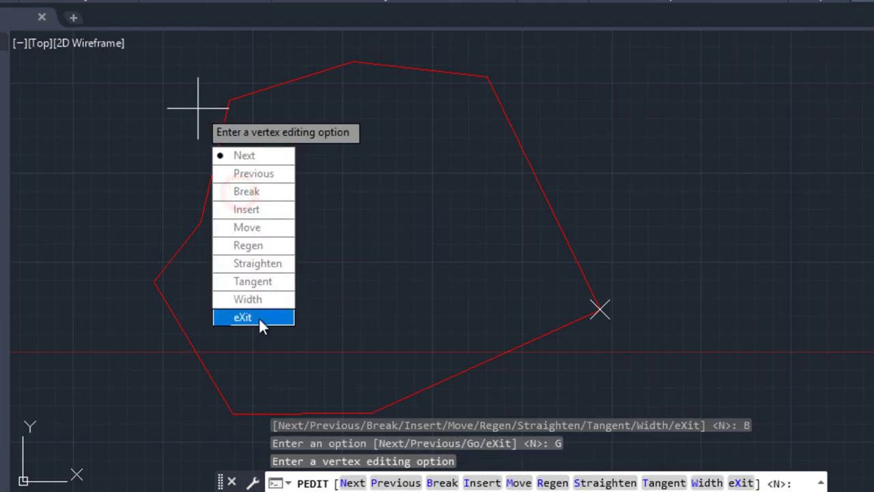
{"action": "left_click", "coordinate": [259, 317]}
{"action": "key", "text": "Escape"}
{"action": "left_click", "coordinate": [513, 345]}
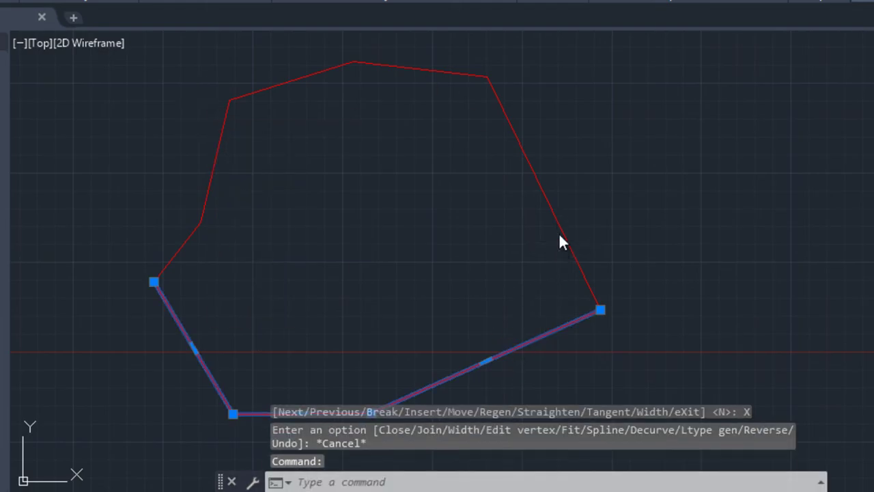
{"action": "key", "text": "Escape"}
{"action": "left_click", "coordinate": [554, 211]}
{"action": "key", "text": "Escape"}
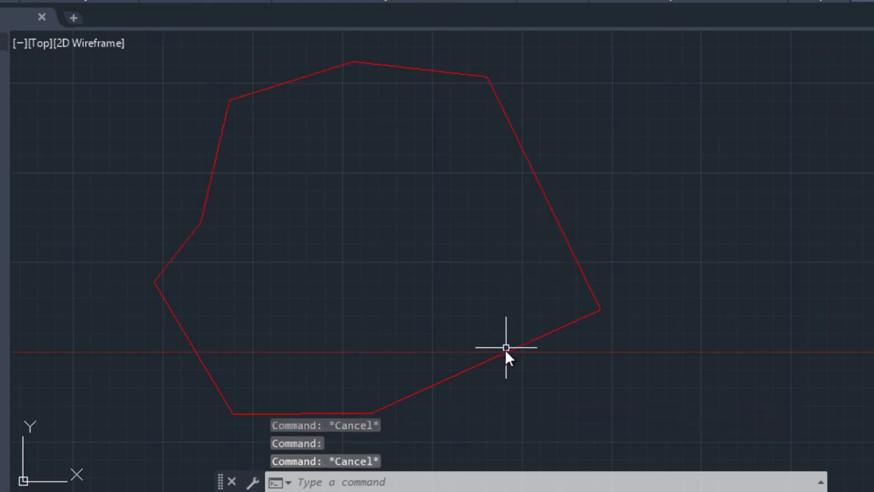
Step: Select the lower and upper pieces in turn to confirm they are separate
{"action": "left_click", "coordinate": [505, 350]}
{"action": "key", "text": "Escape"}
{"action": "left_click", "coordinate": [539, 176]}
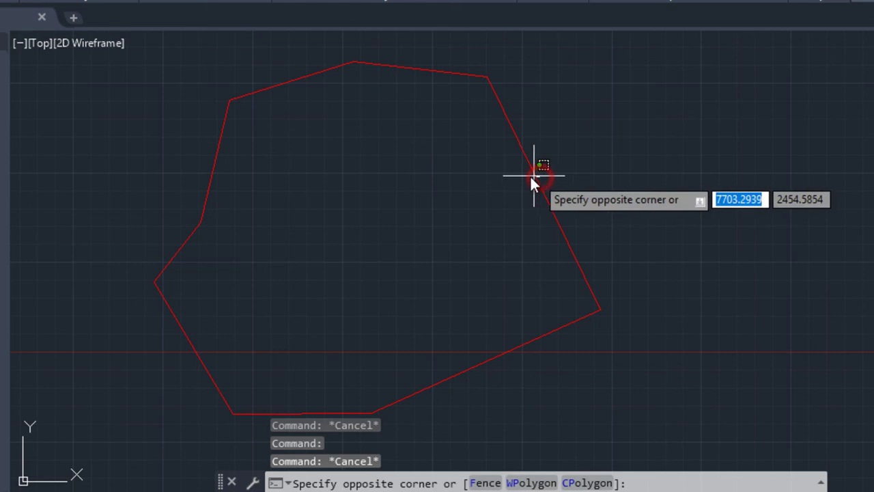
{"action": "left_click", "coordinate": [521, 175]}
{"action": "key", "text": "Escape"}
{"action": "left_click", "coordinate": [437, 387]}
{"action": "left_click", "coordinate": [195, 313]}
{"action": "key", "text": "Escape"}
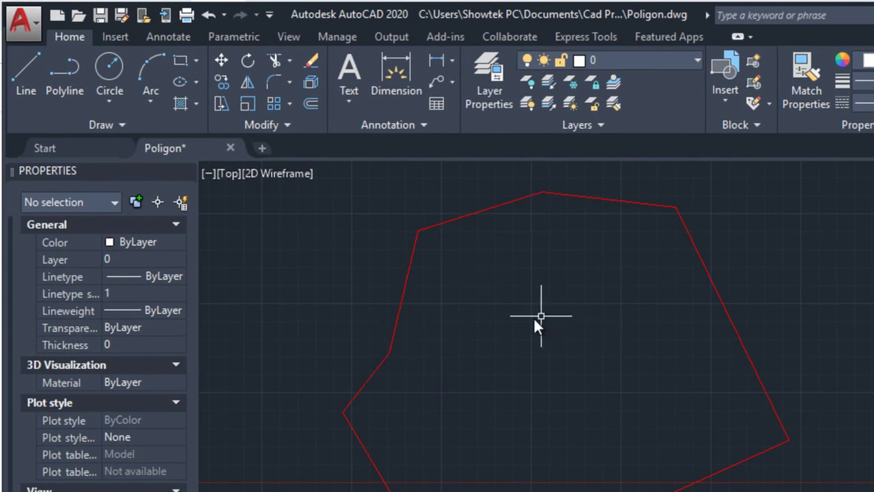
Step: Join the lower piece to the upper source polyline, then view its properties
{"action": "left_click", "coordinate": [288, 123]}
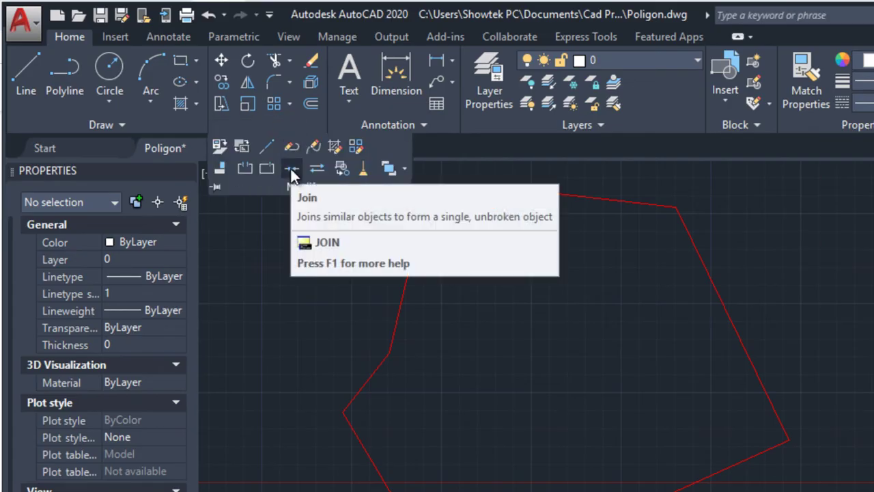
{"action": "left_click", "coordinate": [291, 170]}
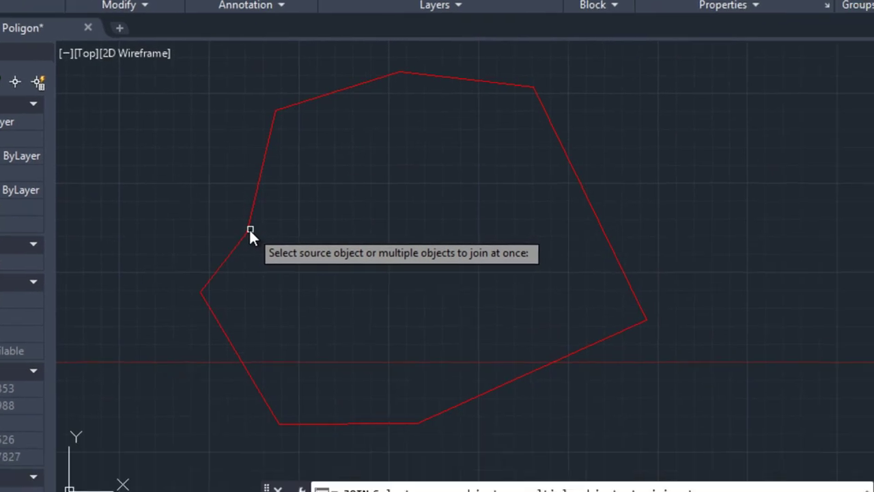
{"action": "left_click", "coordinate": [249, 228]}
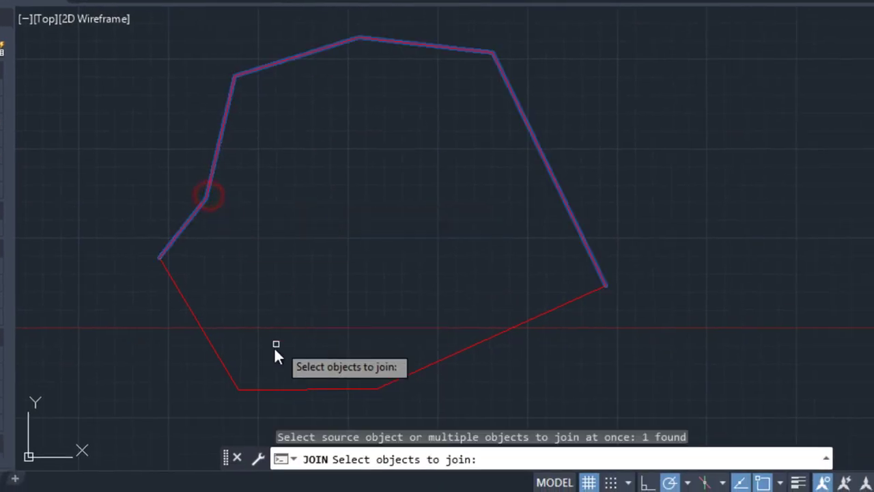
{"action": "left_click", "coordinate": [217, 357]}
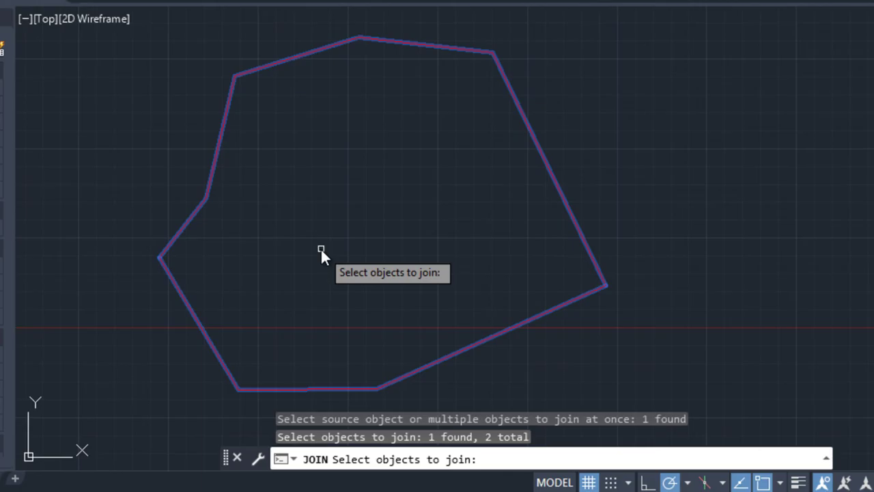
{"action": "key", "text": "Return"}
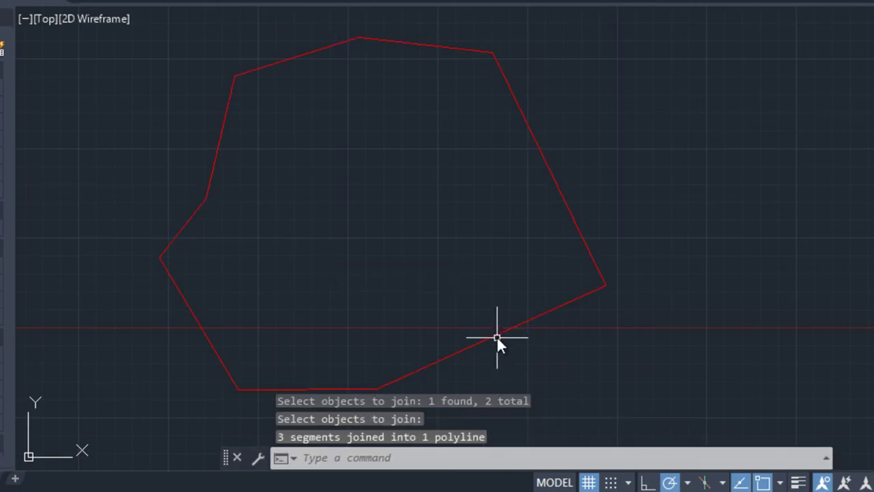
{"action": "left_click", "coordinate": [496, 336]}
{"action": "key", "text": "ctrl+1"}
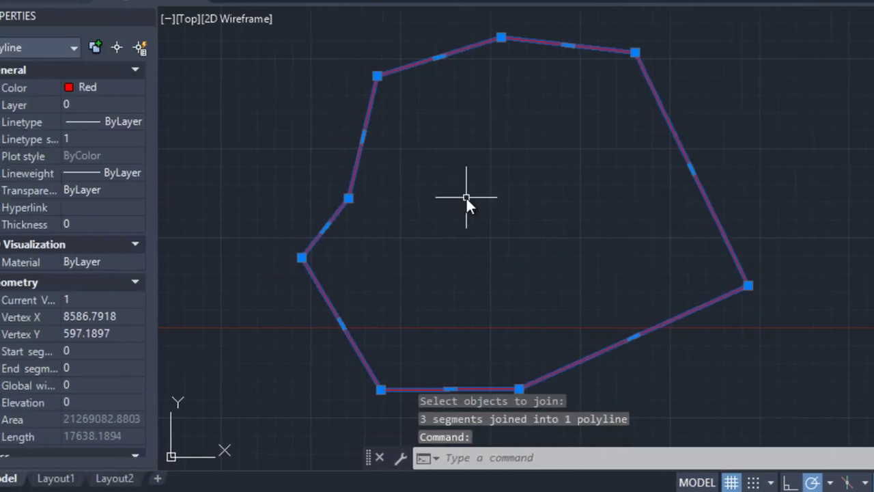
Step: Scroll the Properties palette to the Misc section to confirm Closed reads Yes
{"action": "scroll", "coordinate": [69, 290], "scroll_direction": "down", "scroll_amount": 2}
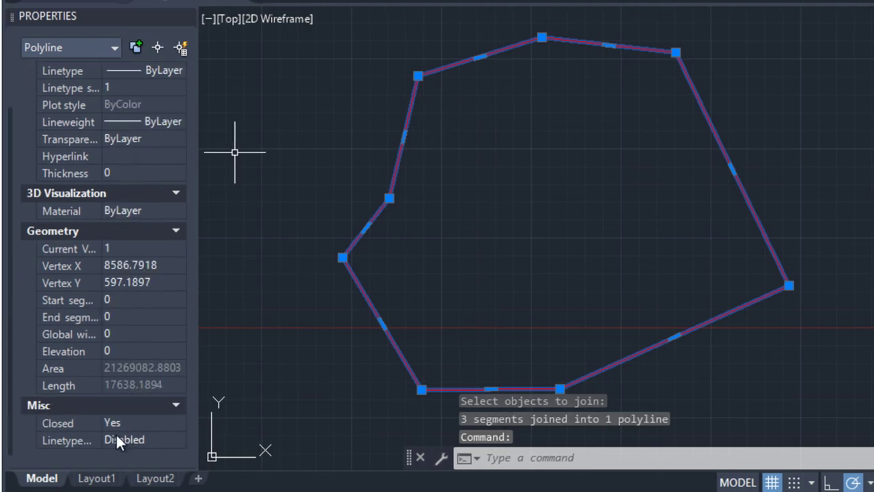